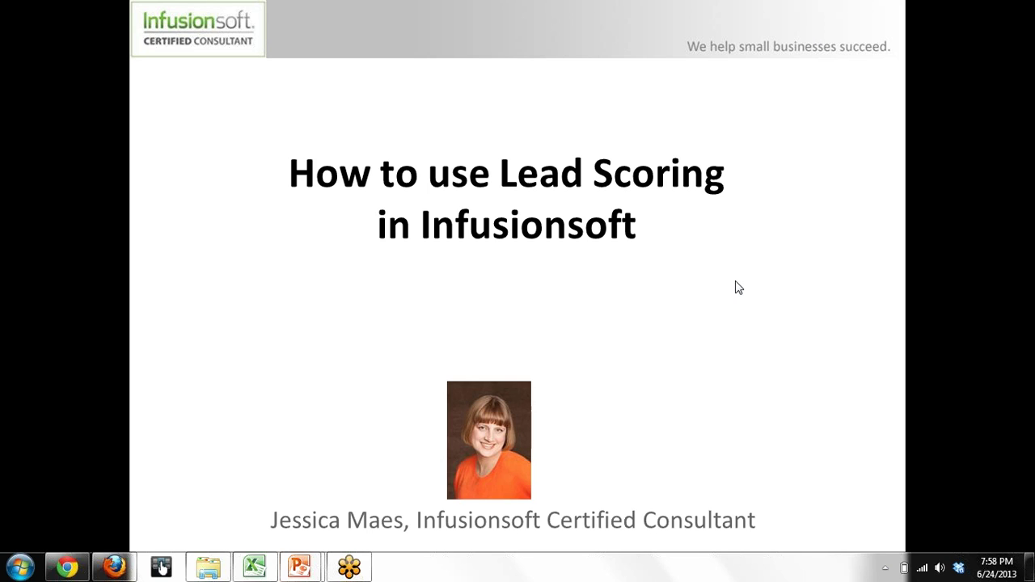
# Start the PowerPoint slide show full screen from the lead-scoring title slide.
pyautogui.press('F5')
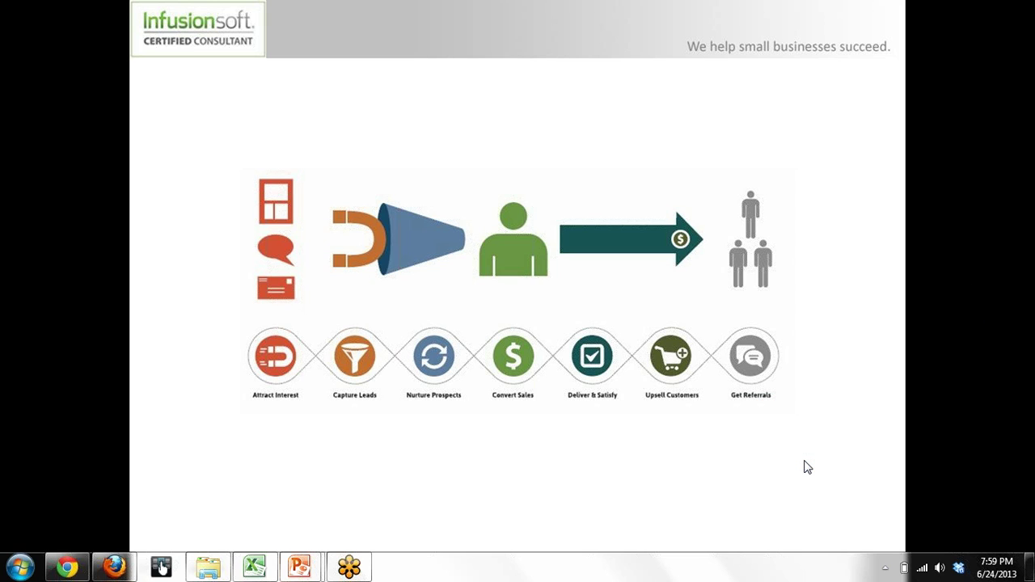
# Open Campaign Builder from Infusionsoft's Marketing menu and begin naming the new campaign 'demo'.
pyautogui.click(115, 566)
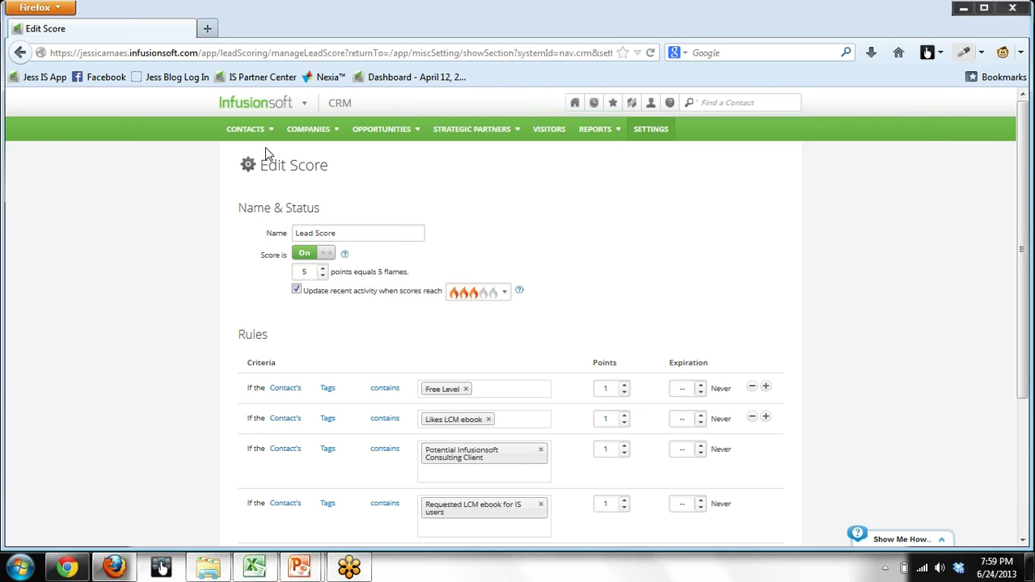
pyautogui.moveTo(247, 129)
pyautogui.moveTo(271, 109)
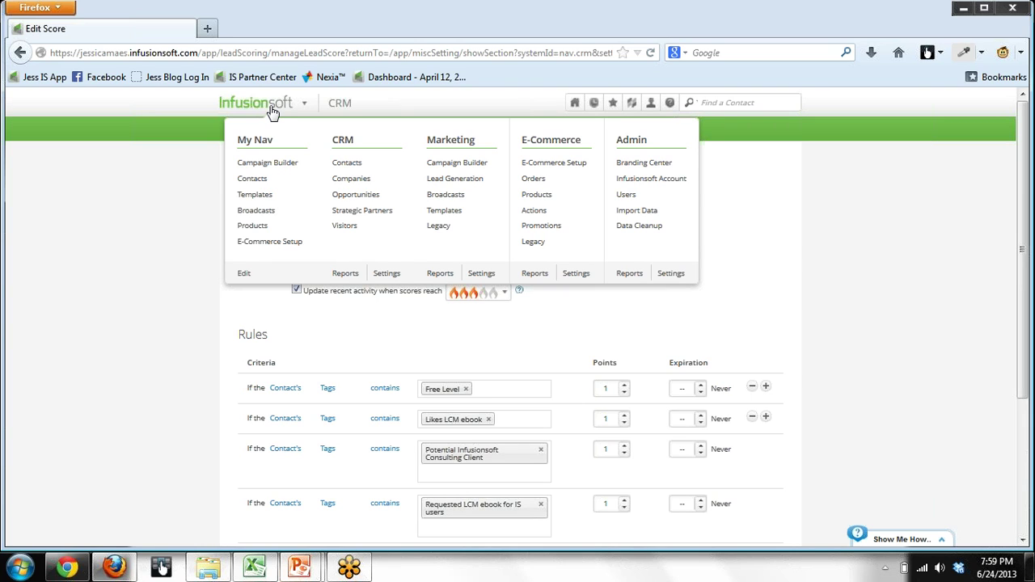
pyautogui.click(450, 164)
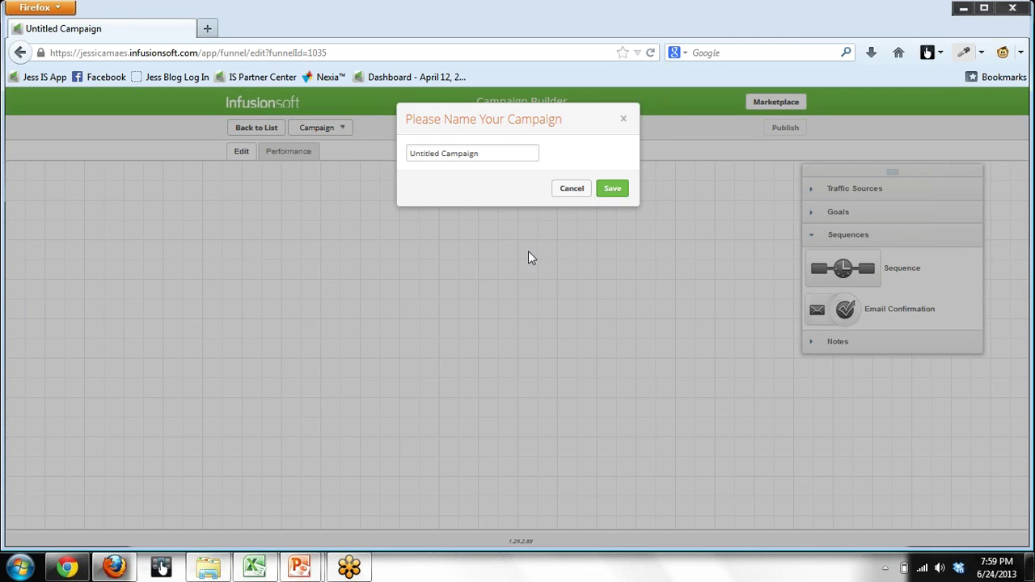
pyautogui.write('demo')
pyautogui.press('BackSpace')
pyautogui.press('BackSpace')
pyautogui.press('BackSpace')
pyautogui.press('BackSpace')
pyautogui.press('BackSpace')
pyautogui.press('BackSpace')
pyautogui.press('BackSpace')
pyautogui.press('BackSpace')
pyautogui.press('BackSpace')
pyautogui.press('BackSpace')
pyautogui.press('BackSpace')
pyautogui.press('BackSpace')
pyautogui.press('BackSpace')
pyautogui.press('BackSpace')
pyautogui.press('BackSpace')
pyautogui.press('BackSpace')
pyautogui.press('BackSpace')
pyautogui.press('BackSpace')
pyautogui.press('BackSpace')
pyautogui.press('BackSpace')
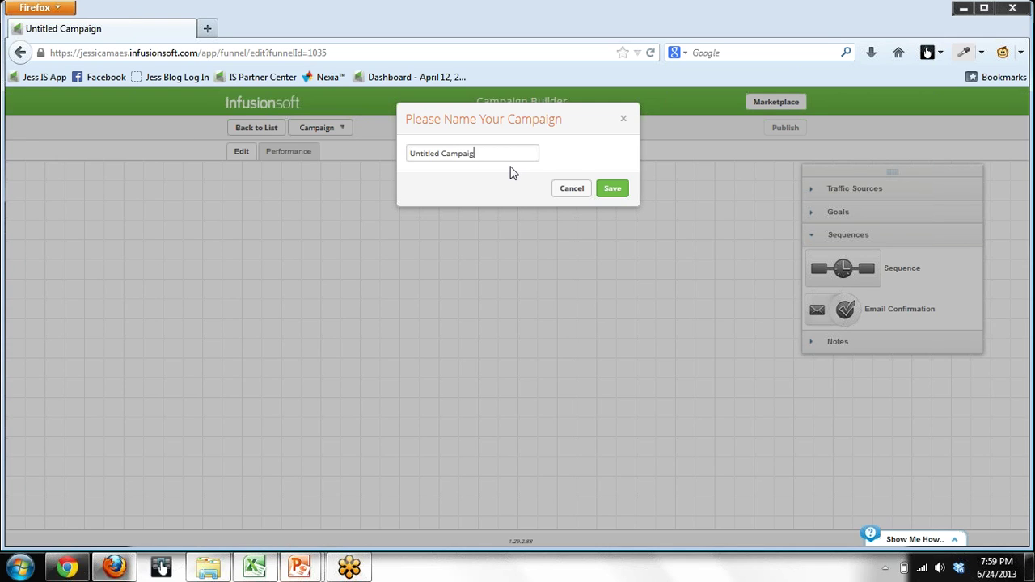
# Save the campaign as 'demo' and place an Indicate interest goal on the canvas.
pyautogui.write('demo')
pyautogui.click(621, 194)
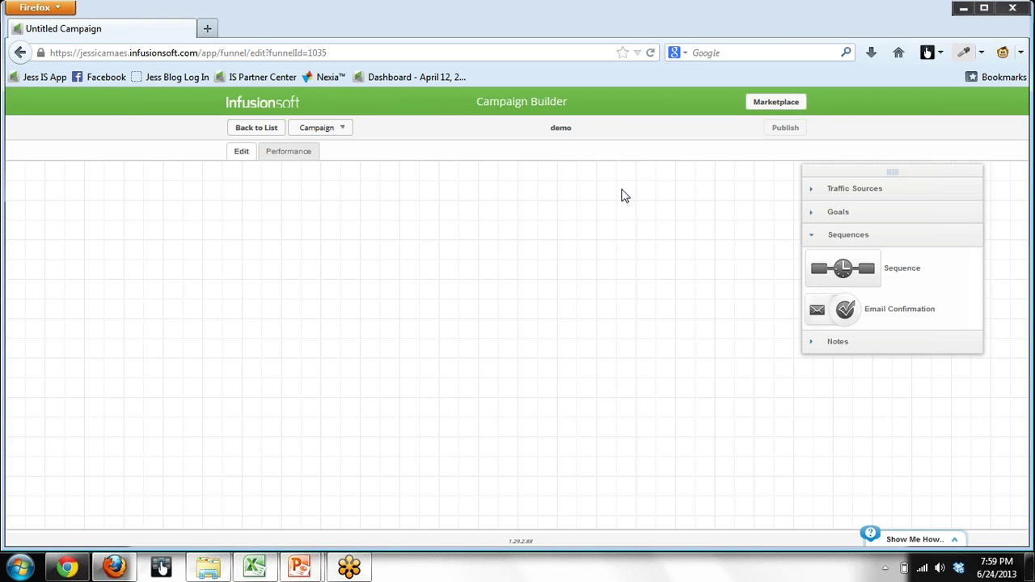
pyautogui.click(829, 215)
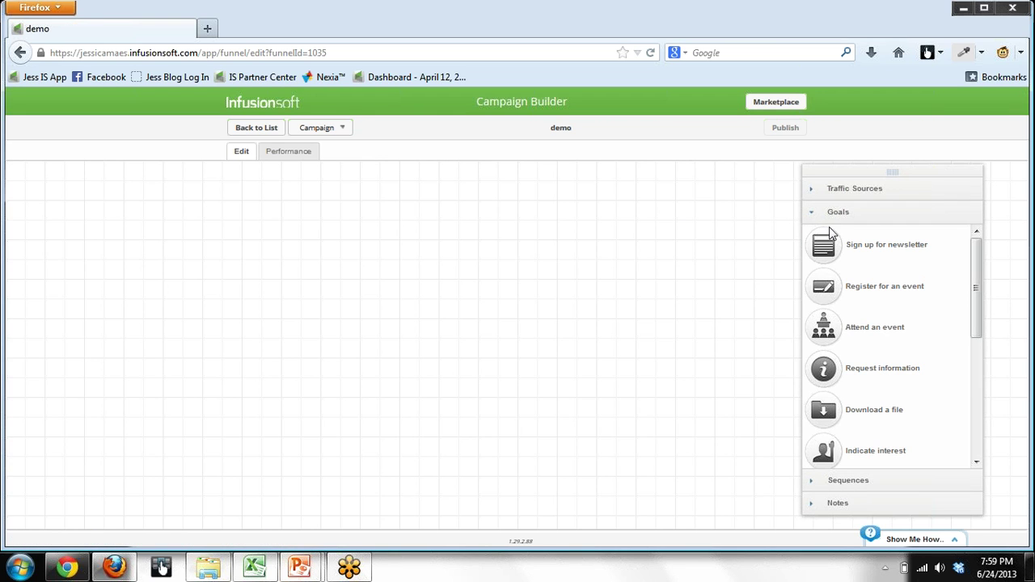
pyautogui.moveTo(823, 451); pyautogui.dragTo(330, 283)
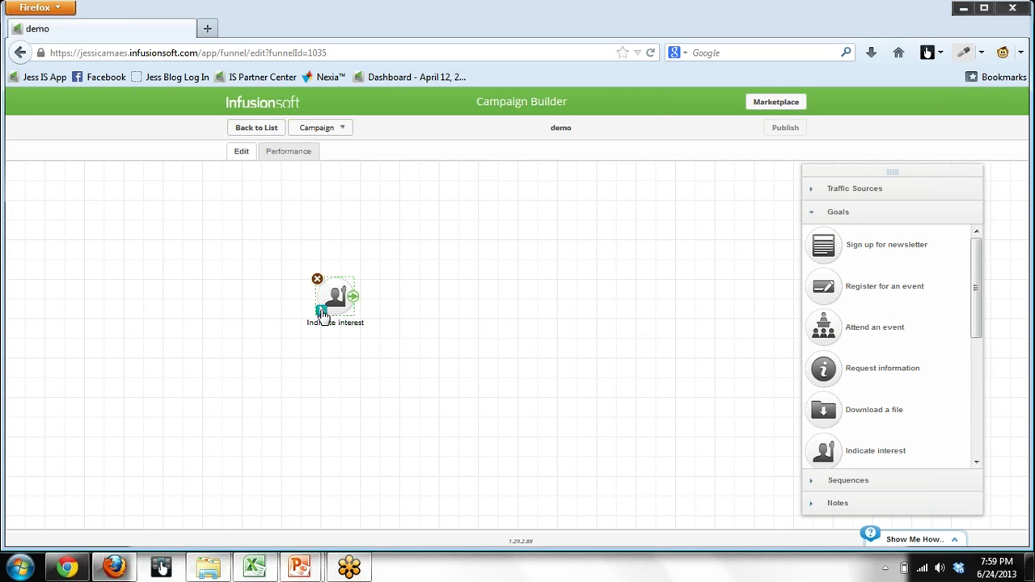
# Set the Indicate interest goal's trigger to Reaches a Score.
pyautogui.doubleClick(320, 309)
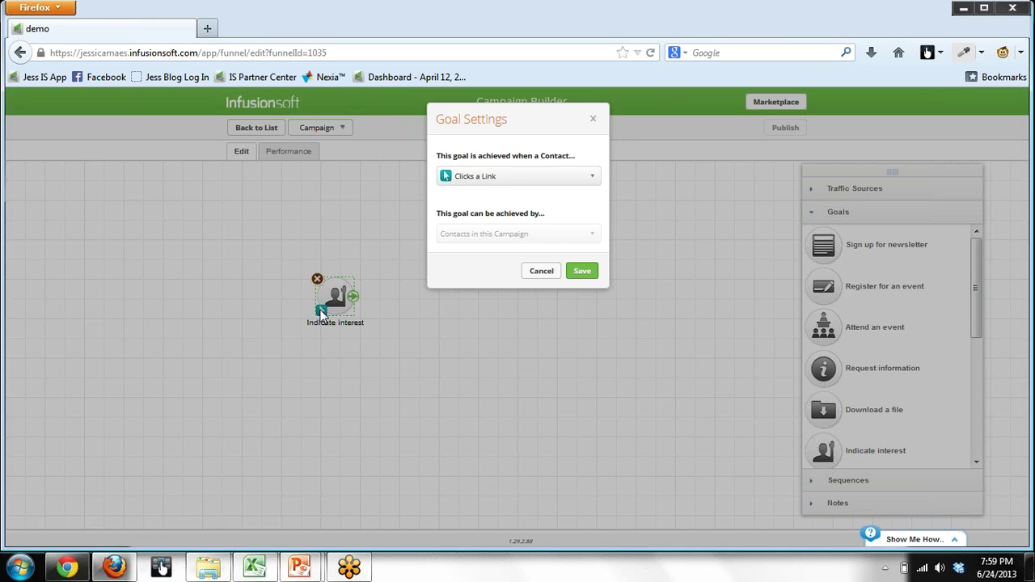
pyautogui.click(593, 178)
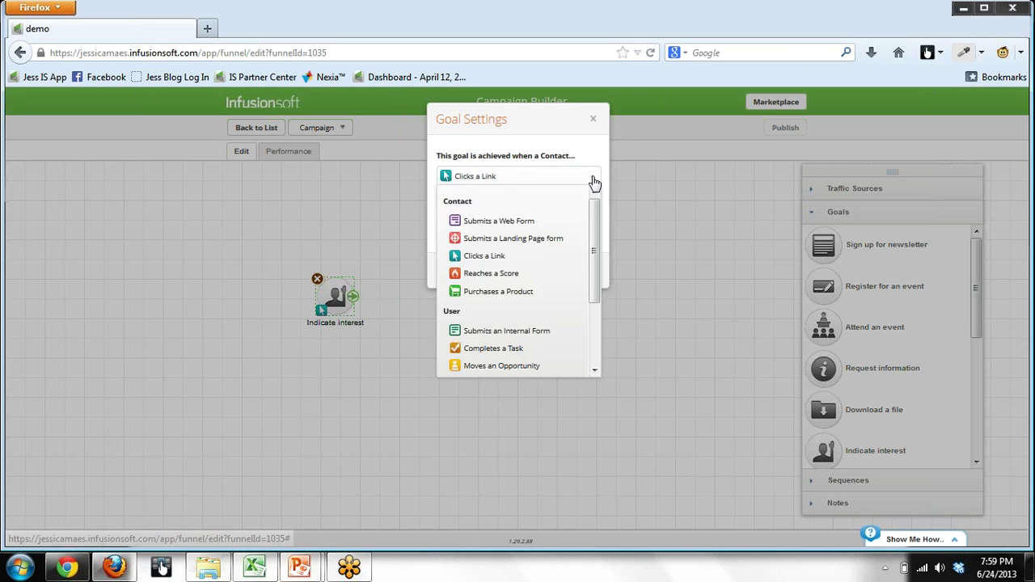
pyautogui.click(536, 275)
pyautogui.click(582, 273)
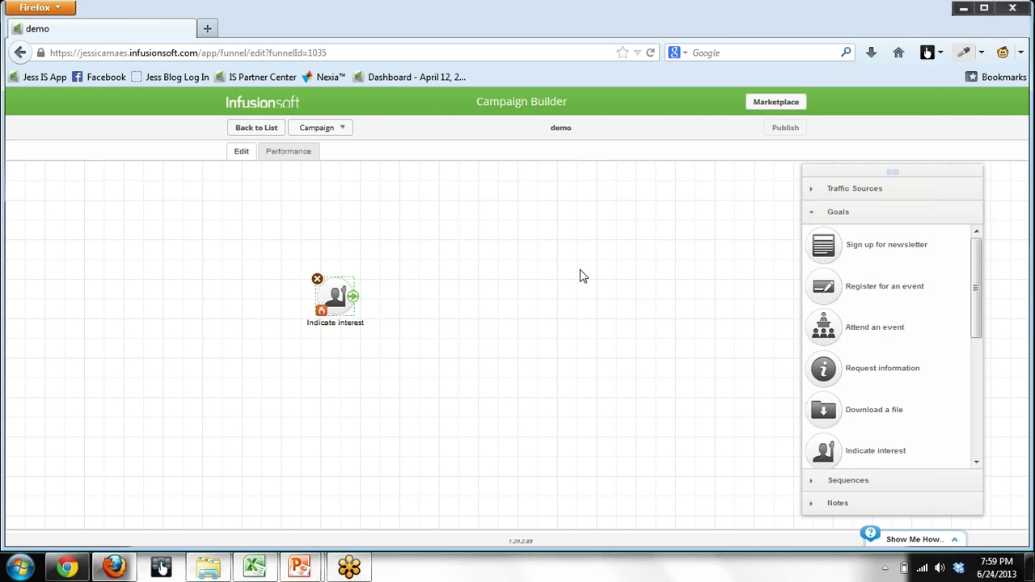
# Require the contact's score to increase to 4 flames to achieve the goal.
pyautogui.doubleClick(333, 299)
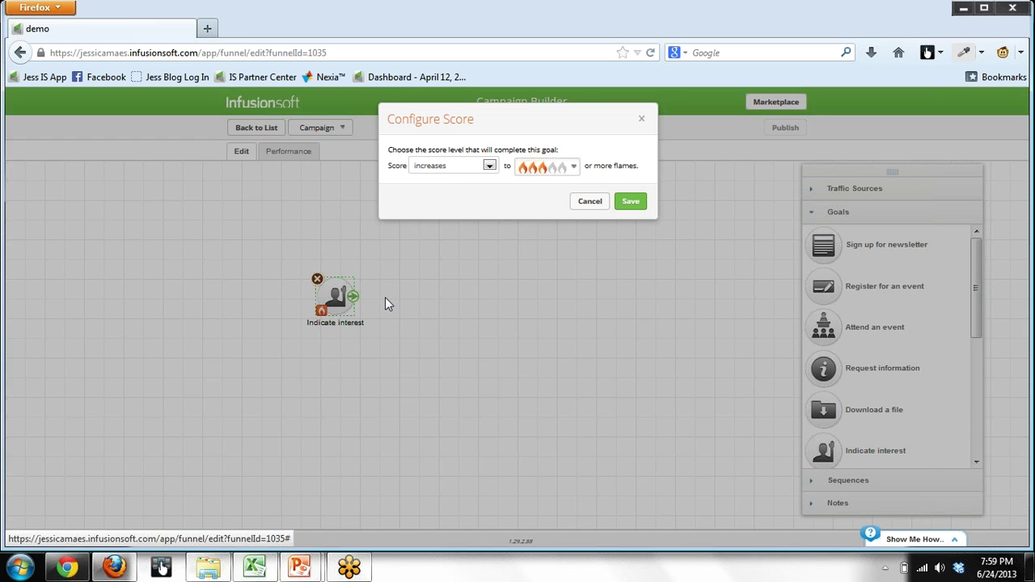
pyautogui.click(489, 166)
pyautogui.click(493, 166)
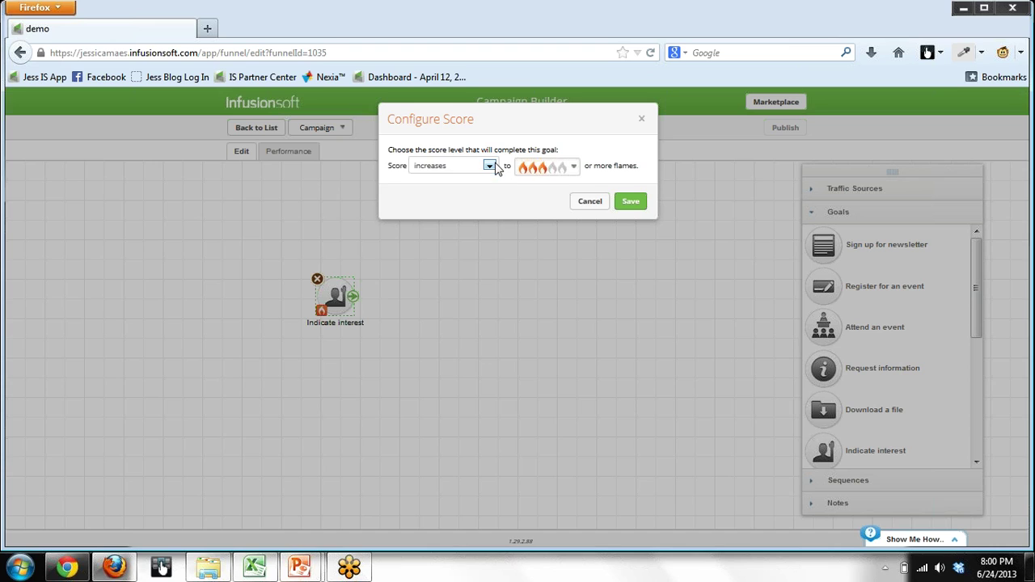
pyautogui.click(574, 168)
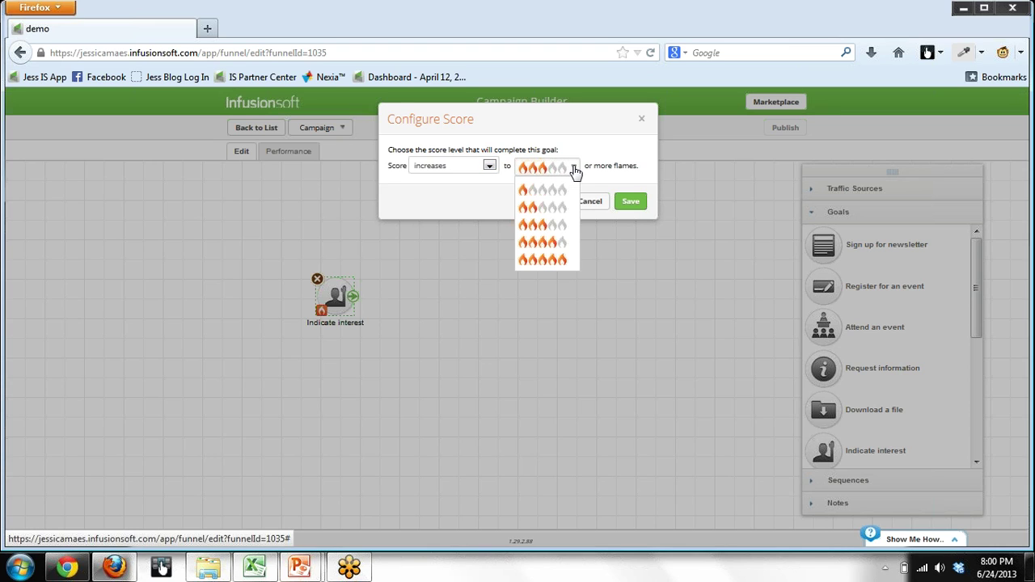
pyautogui.click(550, 242)
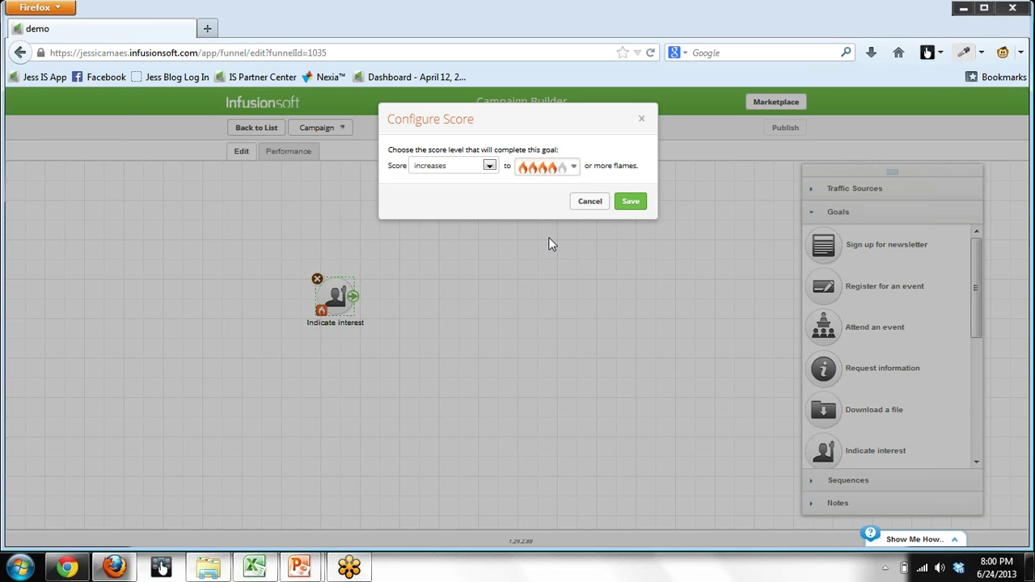
# Save the score requirement and add a new sequence beside the Indicate interest goal.
pyautogui.click(631, 202)
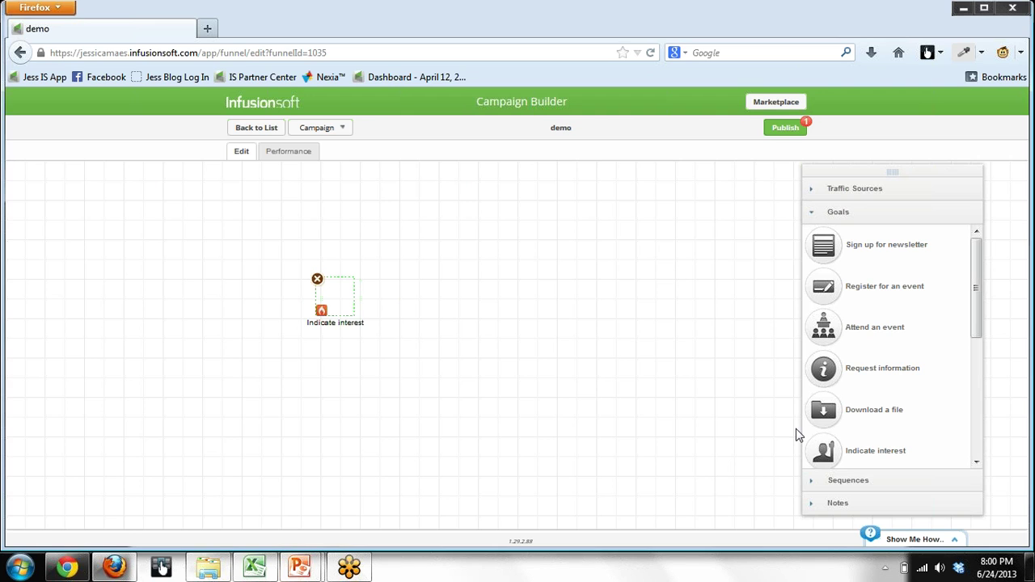
pyautogui.click(817, 482)
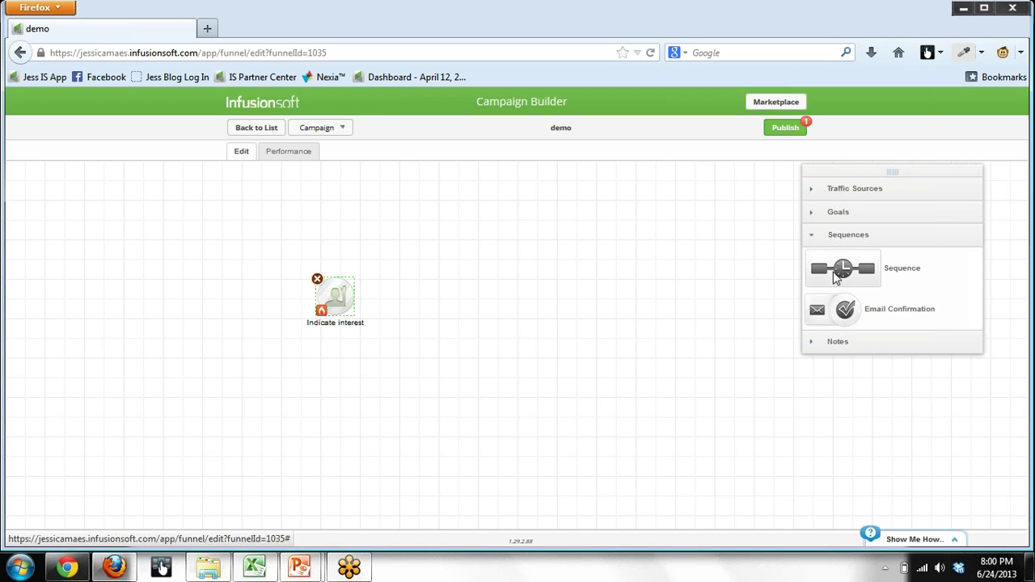
pyautogui.moveTo(841, 269); pyautogui.dragTo(432, 289)
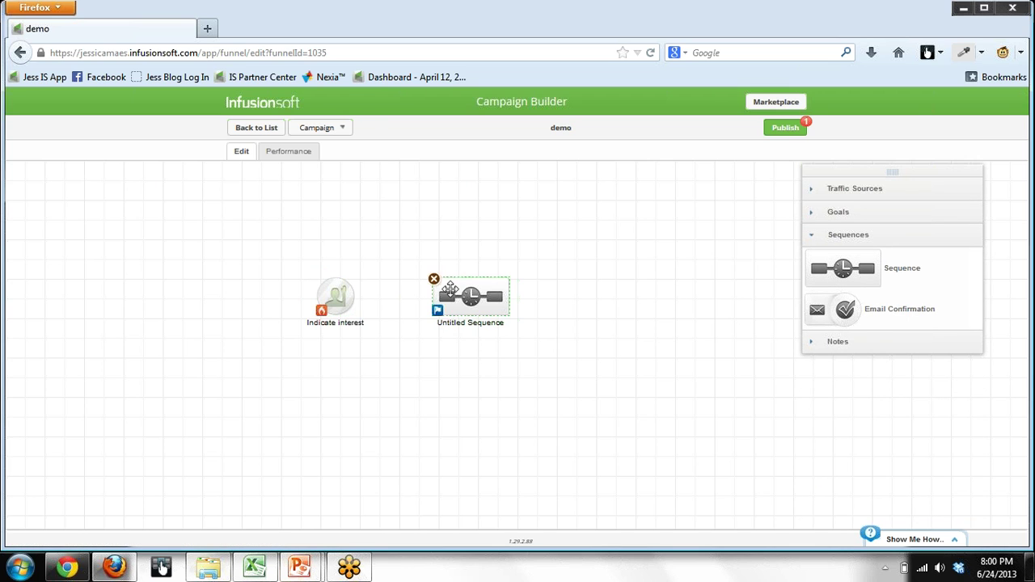
pyautogui.doubleClick(461, 303)
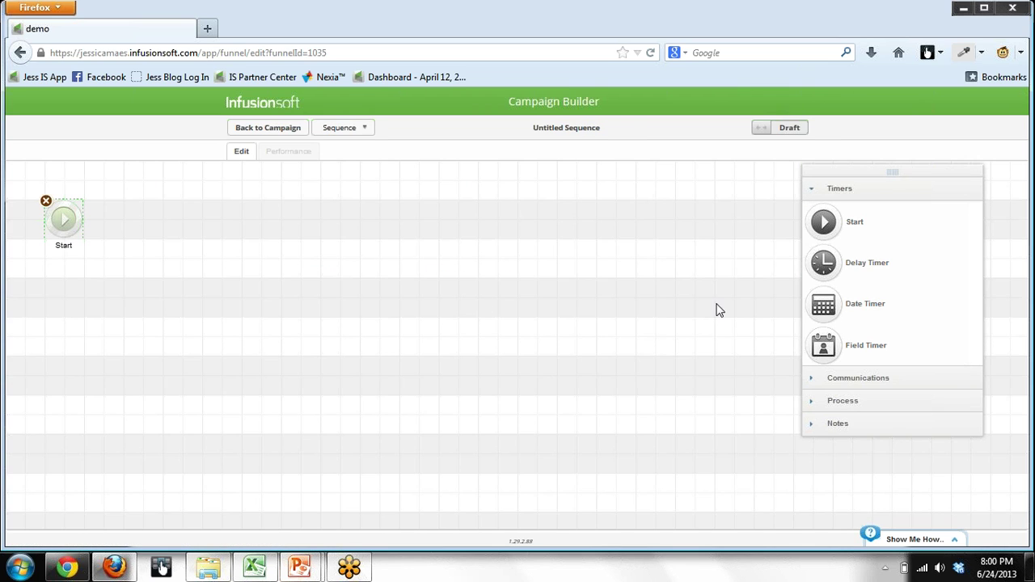
# Add a Create Opportunity process step after Start in the sequence.
pyautogui.click(825, 378)
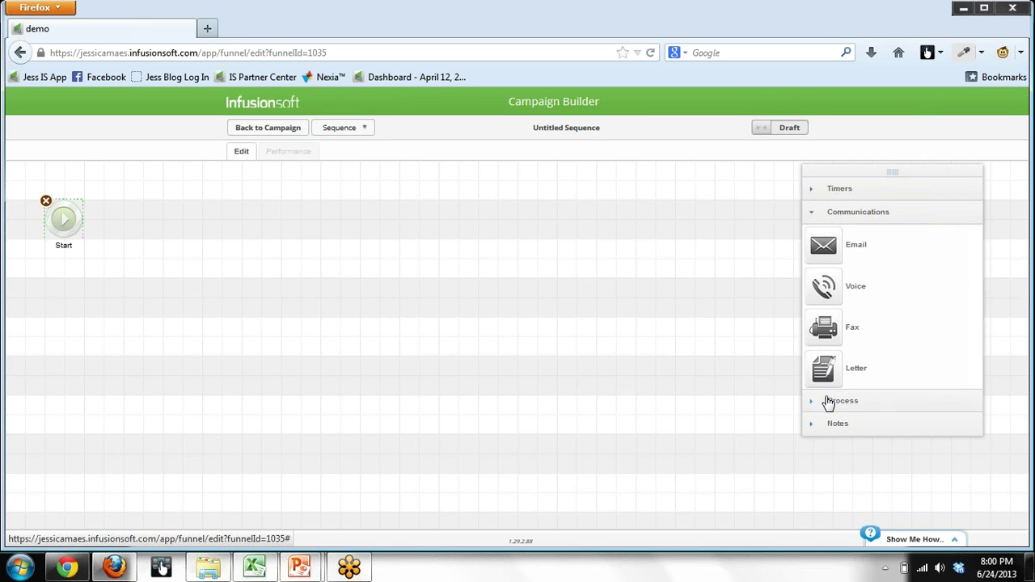
pyautogui.click(828, 401)
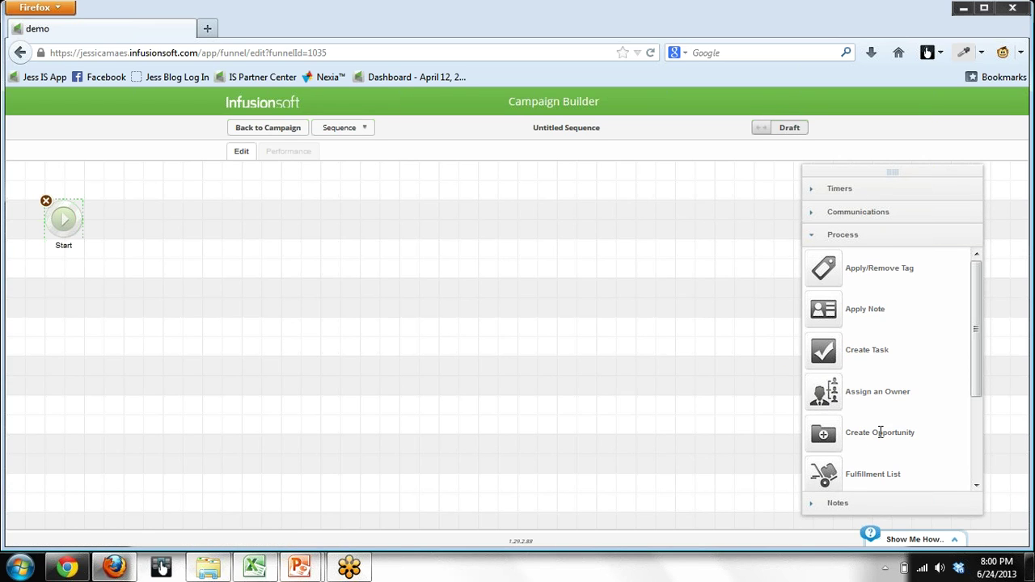
pyautogui.moveTo(831, 441); pyautogui.dragTo(166, 203)
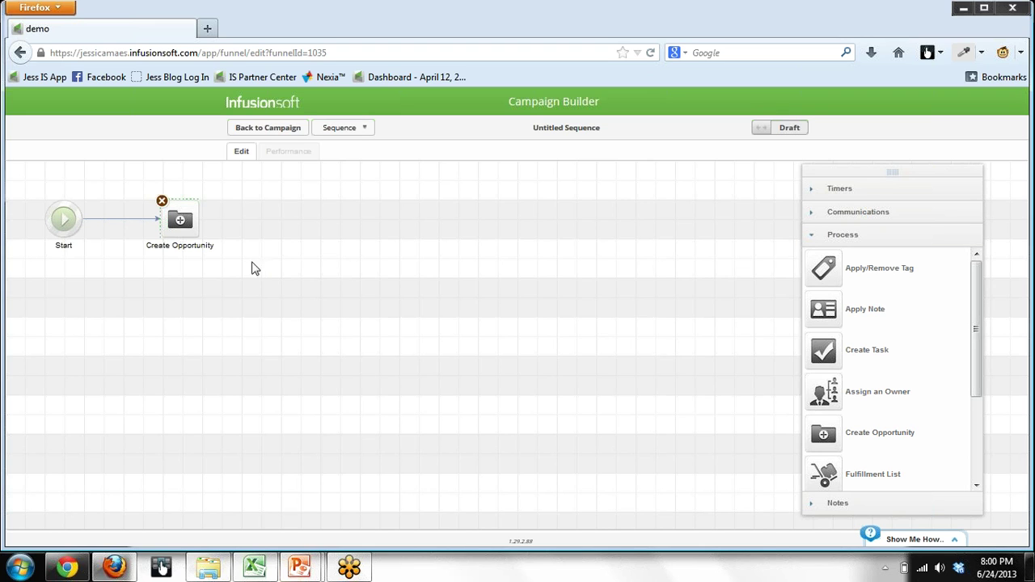
# Set the opportunity's starting stage to New Lead - Consulting Project, assign a user, and save.
pyautogui.moveTo(179, 220)
pyautogui.doubleClick(179, 220)
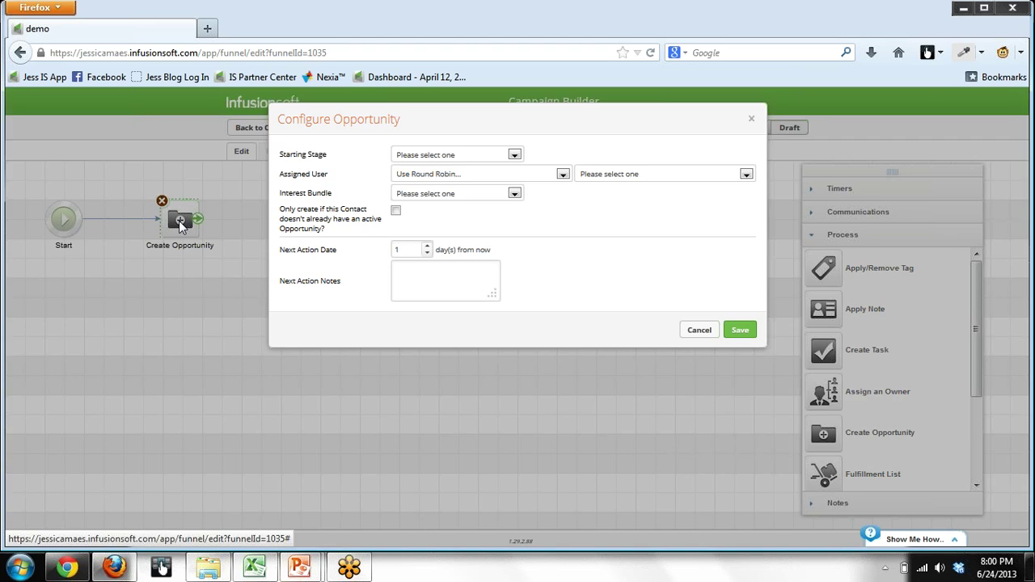
pyautogui.click(514, 155)
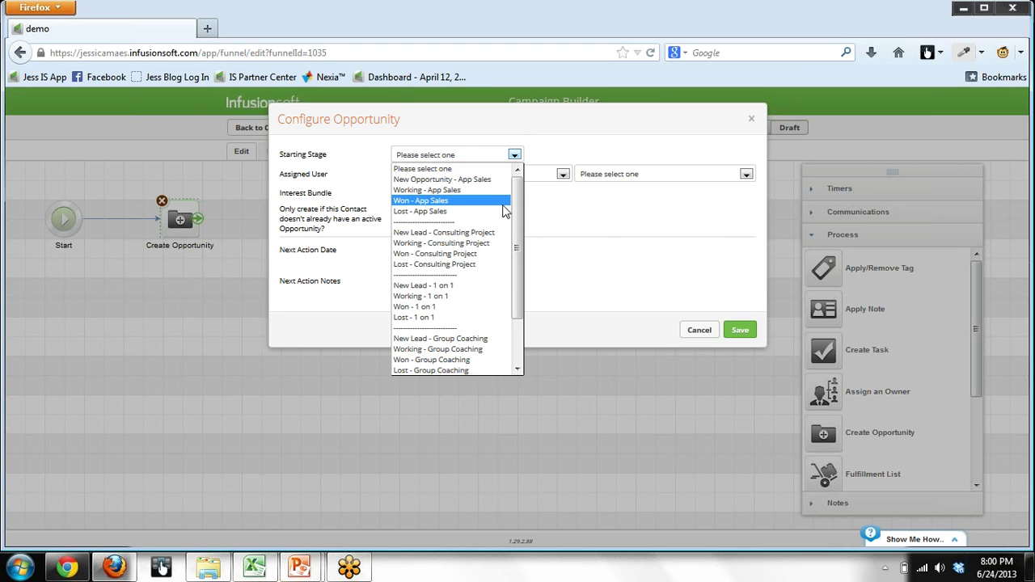
pyautogui.click(500, 234)
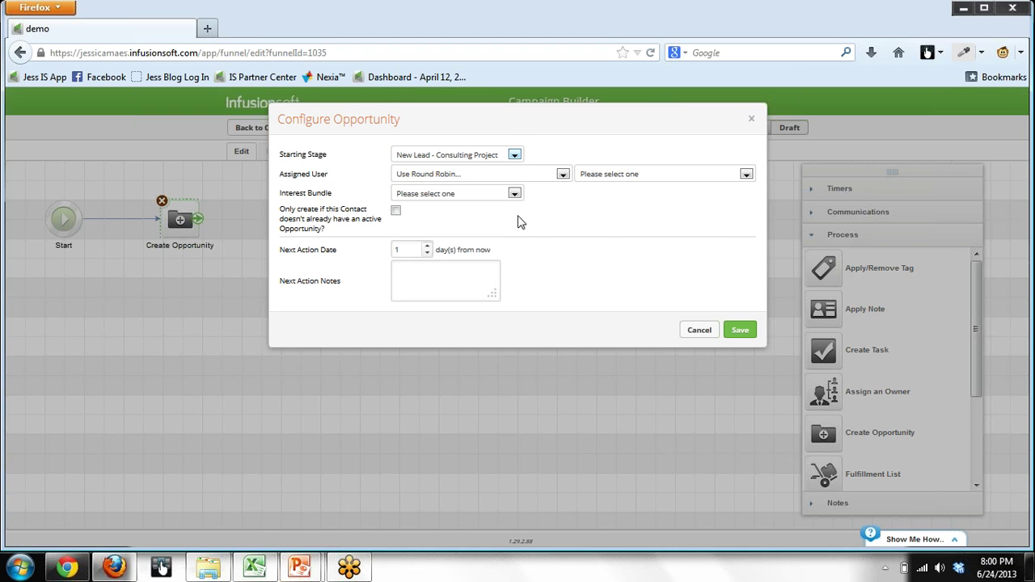
pyautogui.click(562, 175)
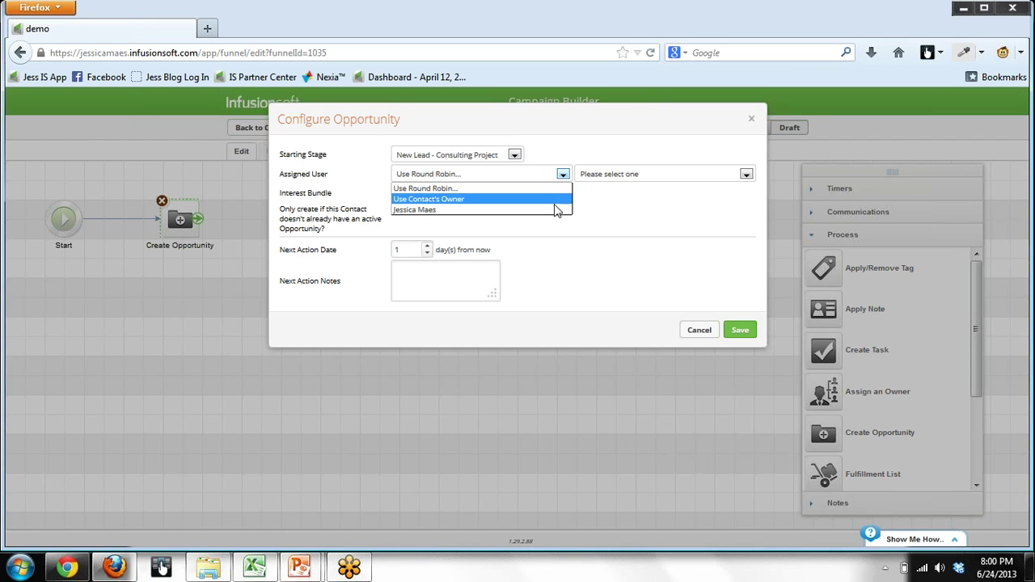
pyautogui.click(556, 209)
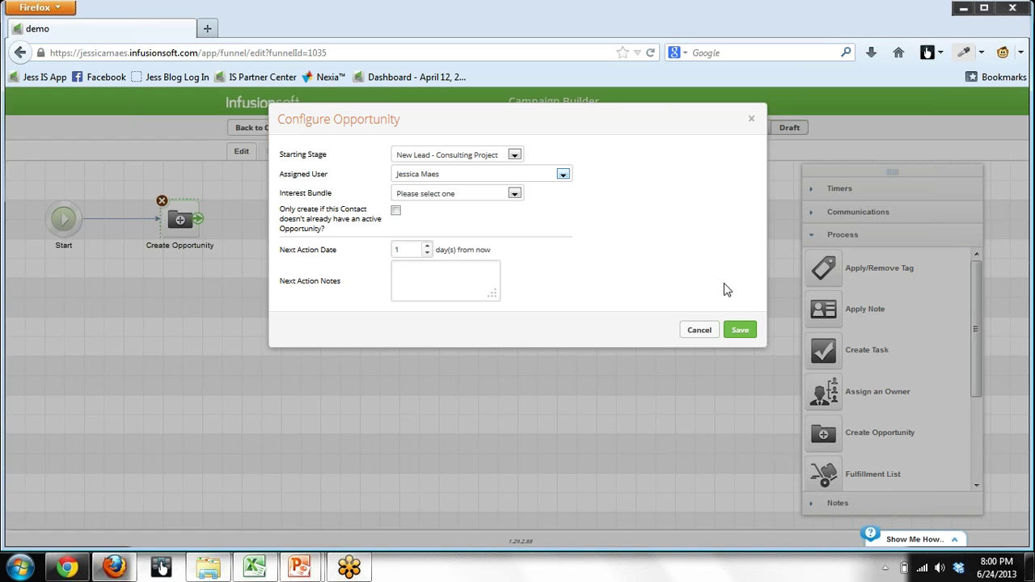
pyautogui.click(742, 333)
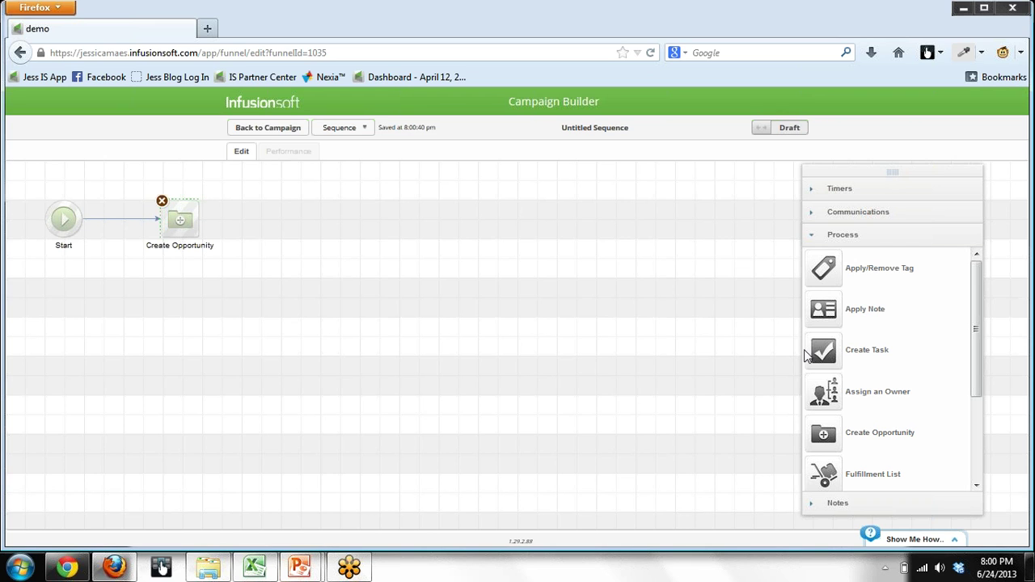
# Add a Create Task step after Create Opportunity and return to the campaign canvas.
pyautogui.moveTo(841, 365); pyautogui.dragTo(279, 217)
pyautogui.doubleClick(279, 218)
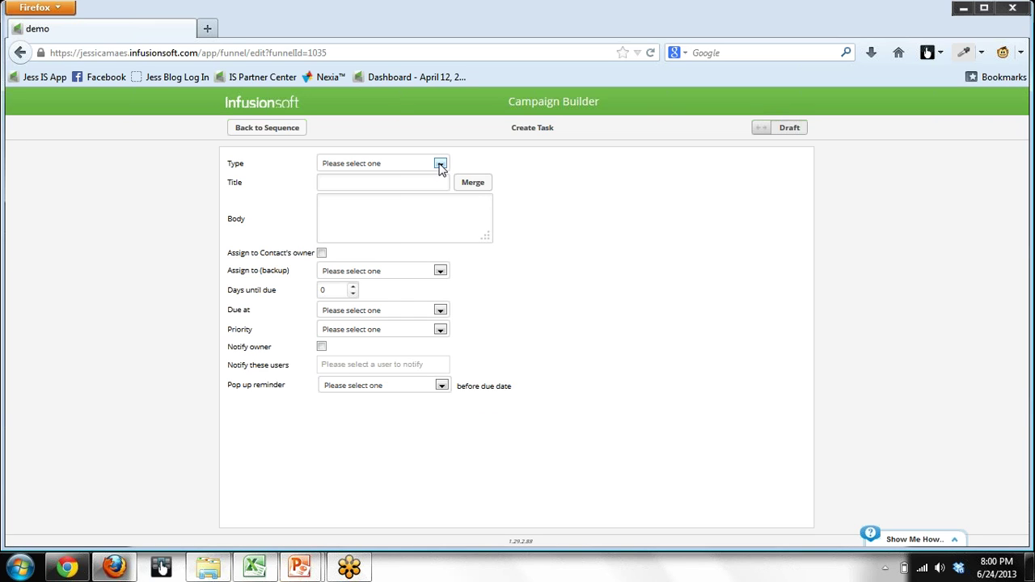
pyautogui.click(250, 129)
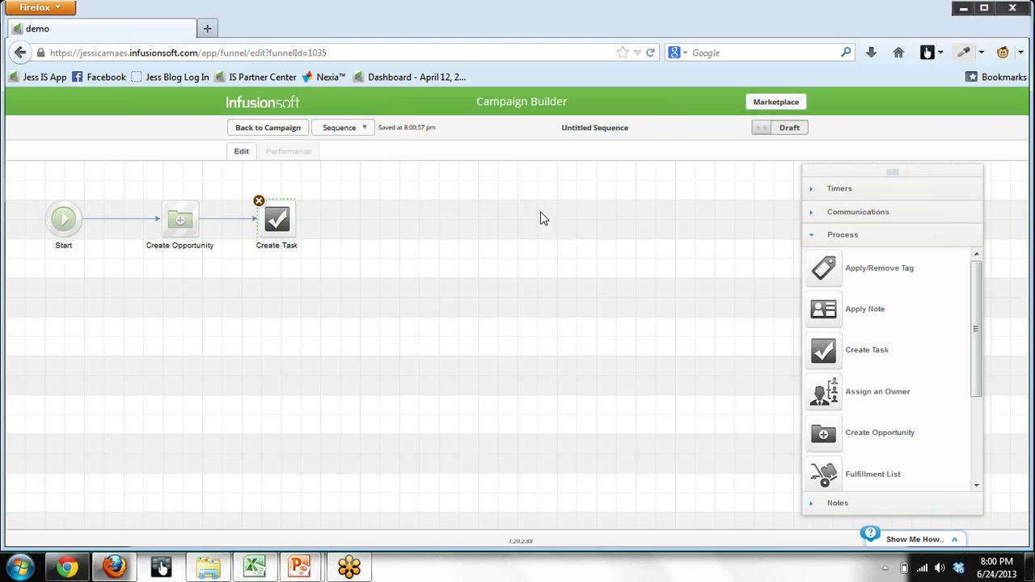
pyautogui.click(540, 259)
pyautogui.click(244, 129)
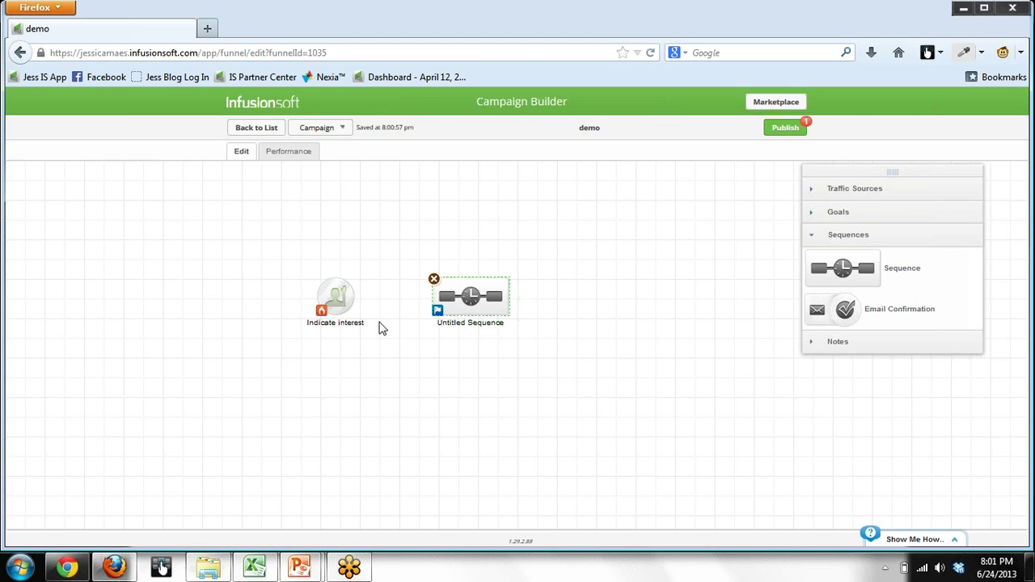
# Link the Indicate interest goal to the sequence and switch the sequence from Draft to Ready.
pyautogui.moveTo(354, 304); pyautogui.dragTo(495, 295)
pyautogui.doubleClick(497, 295)
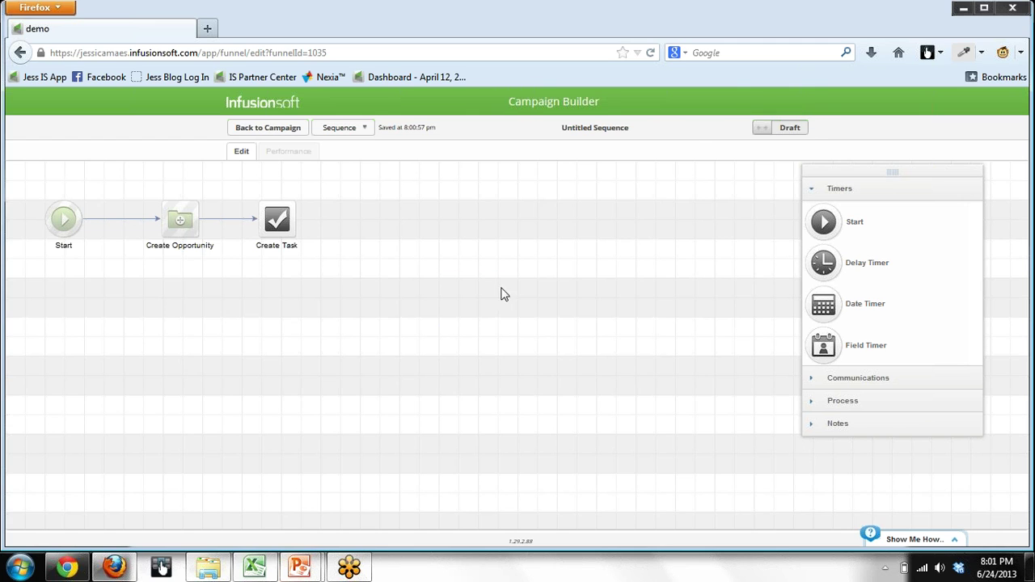
pyautogui.click(765, 131)
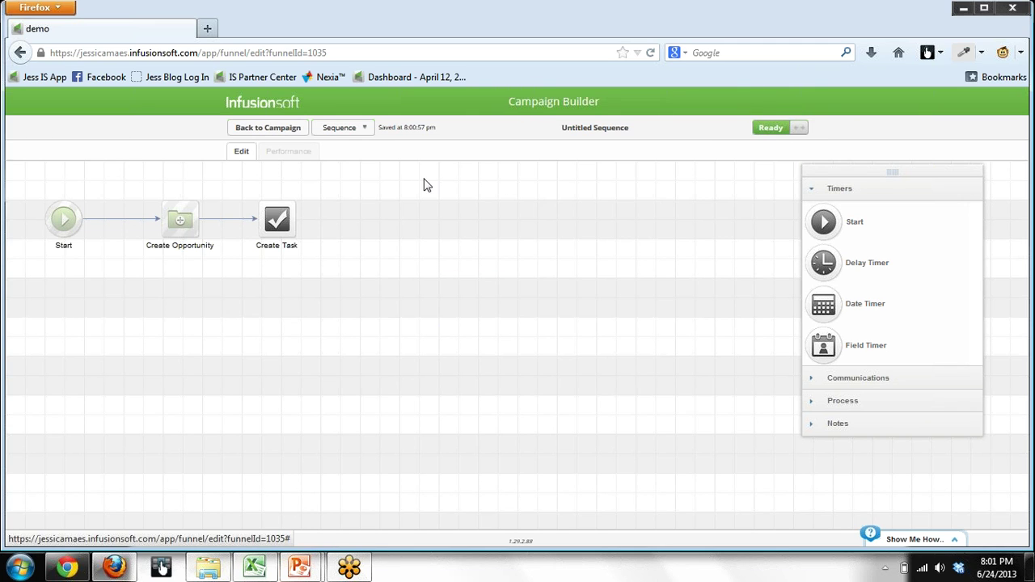
pyautogui.click(259, 127)
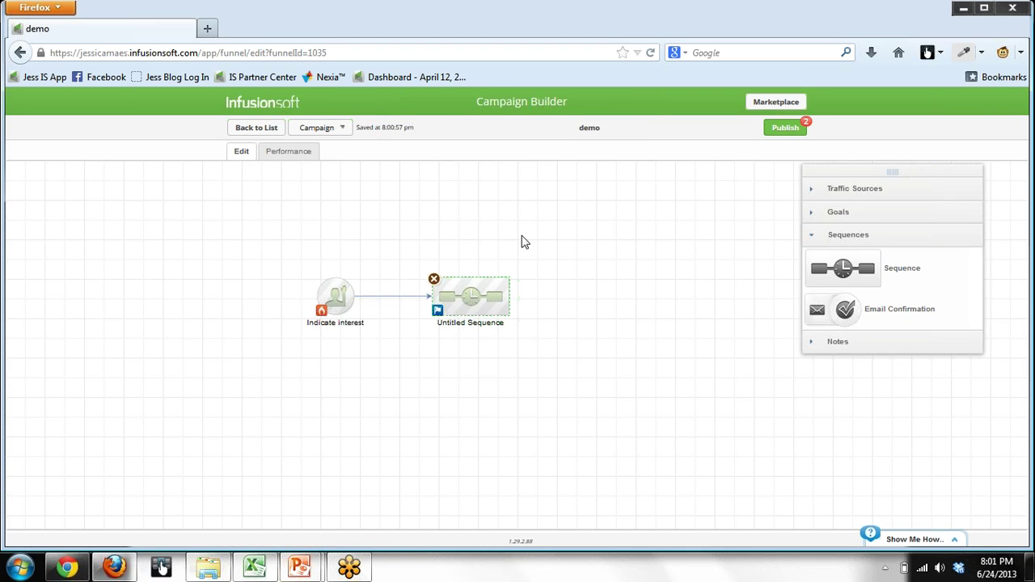